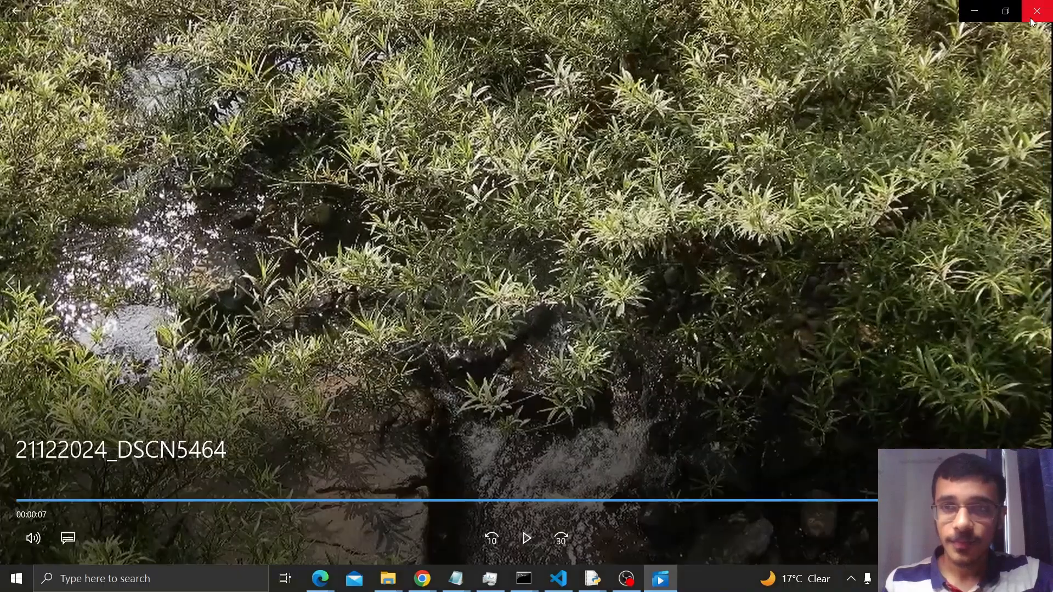
Step: Close the playing video, switch to IDLE and run the VideoEditor.py script to open its Video Editor window
click(1035, 12)
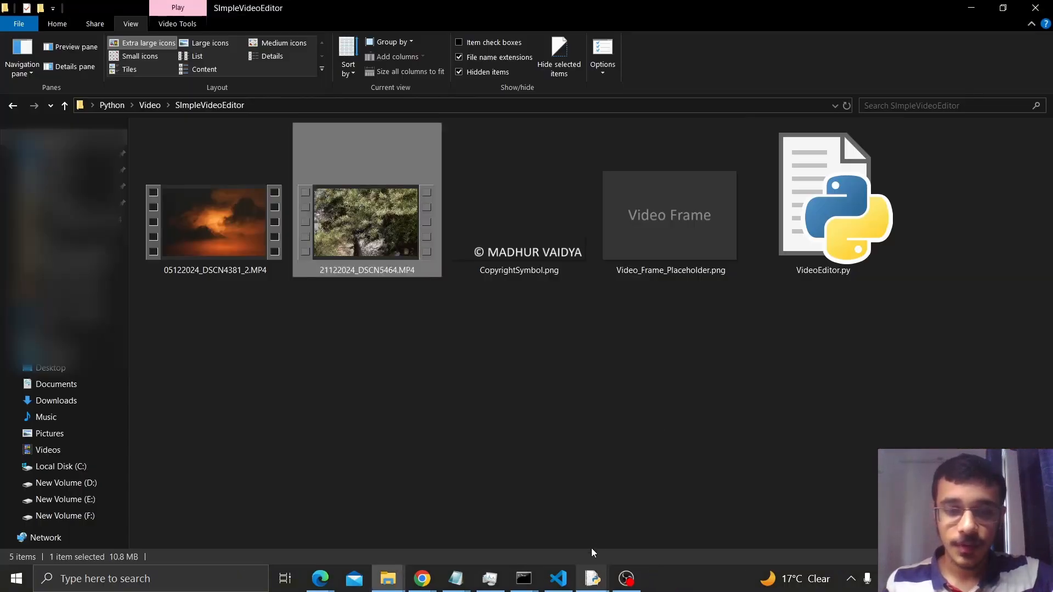
click(592, 579)
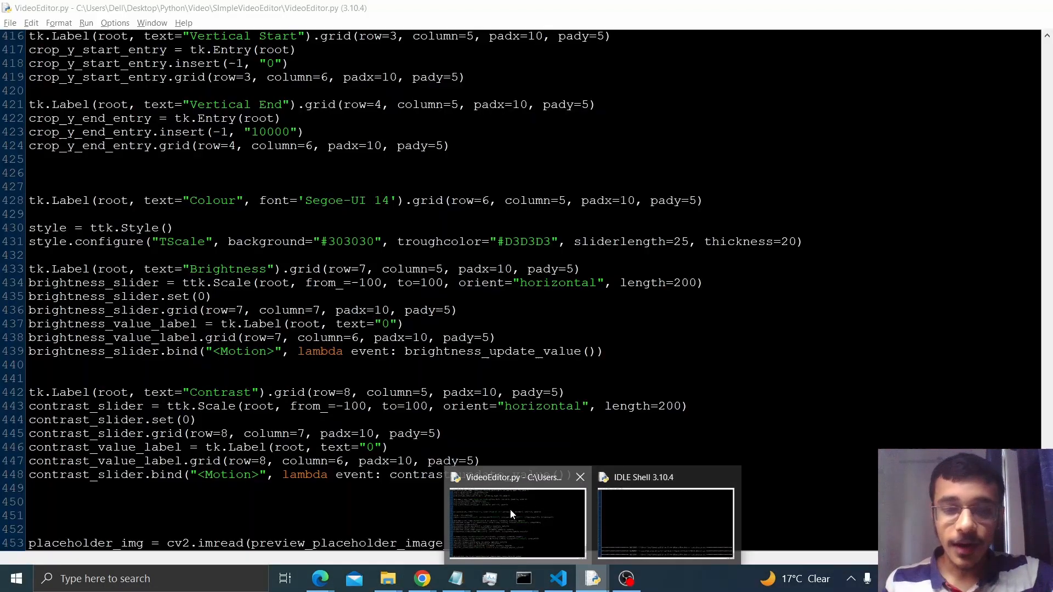
click(511, 514)
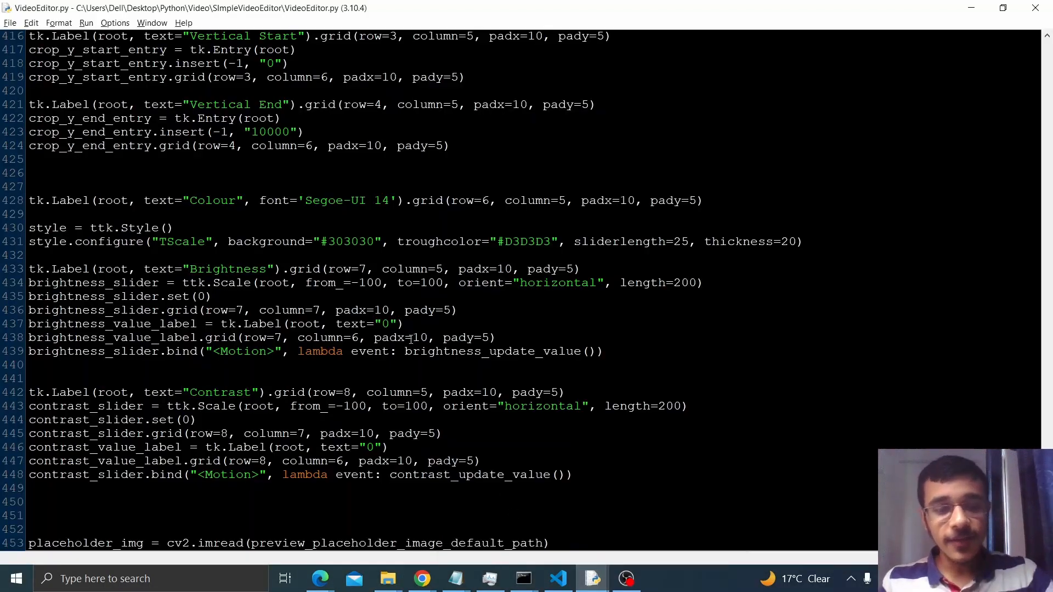
key(F5)
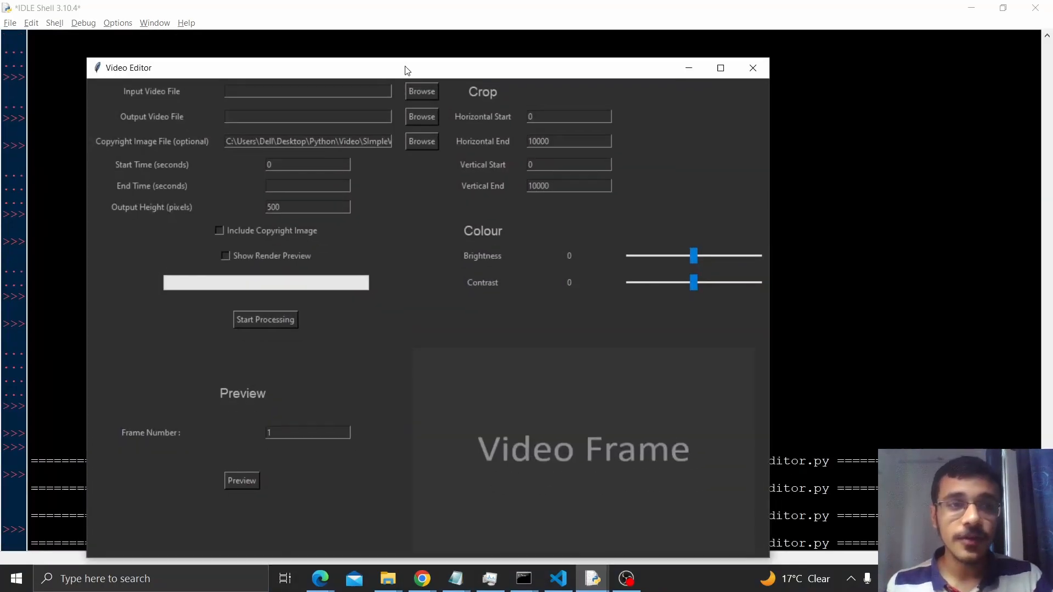
drag(406, 70, 402, 53)
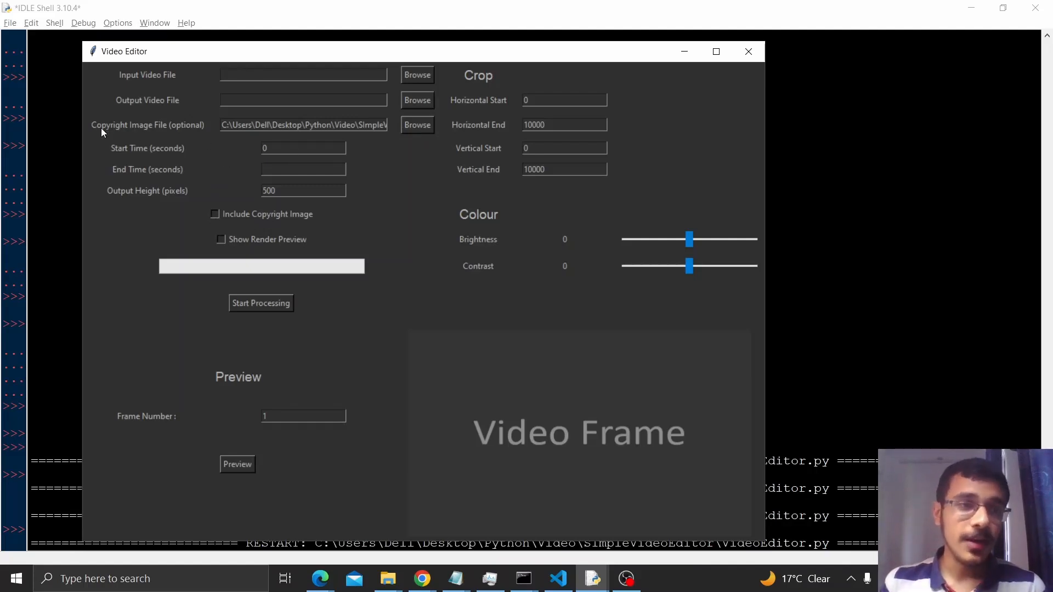
click(270, 147)
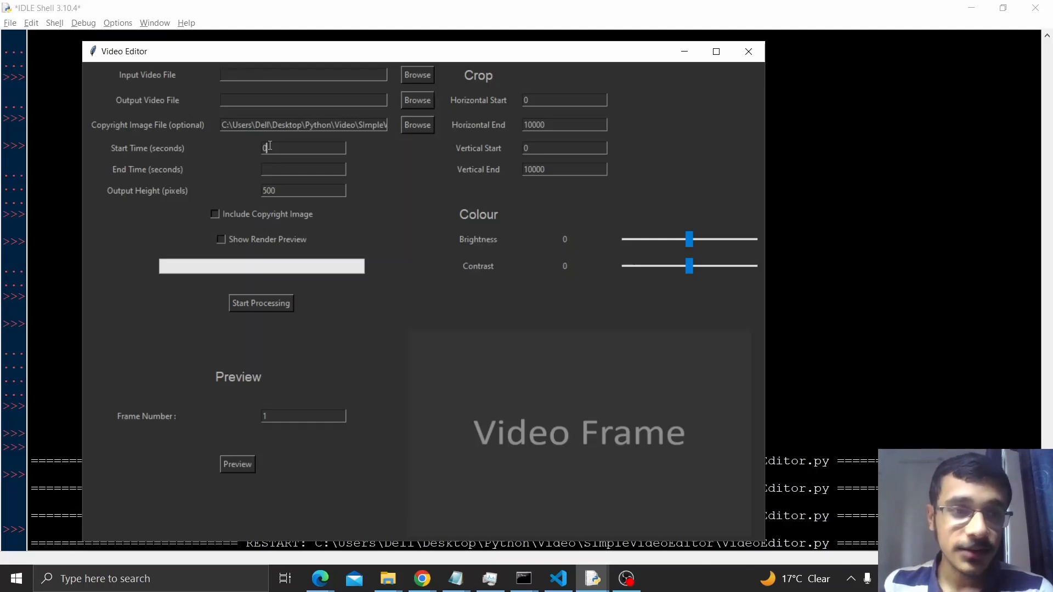
click(285, 191)
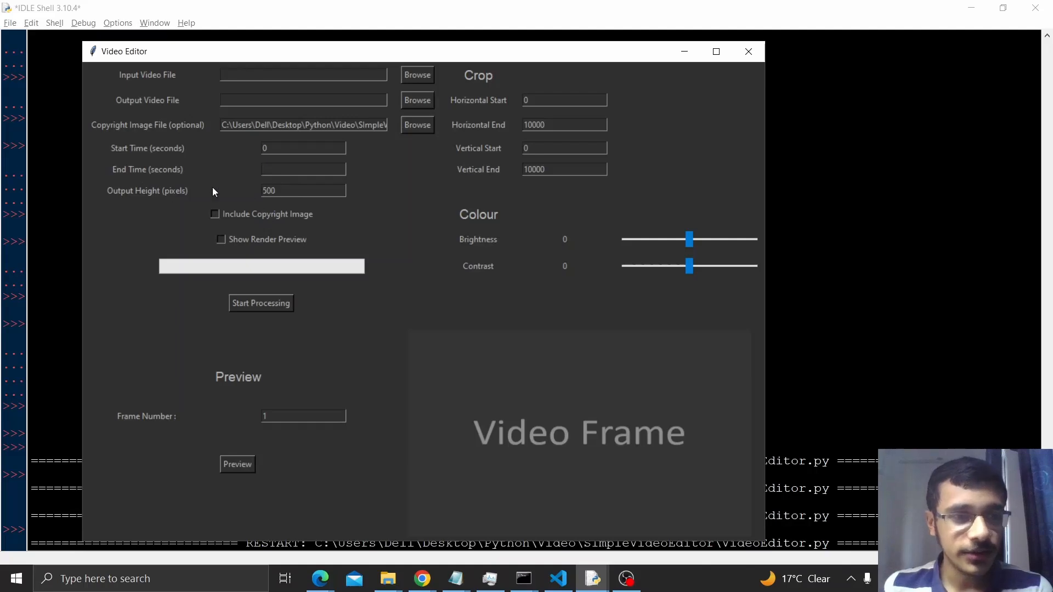
Step: Load 21122024_DSCN5464.MP4 from the SImpleVideoEditor folder as the input video file
click(416, 79)
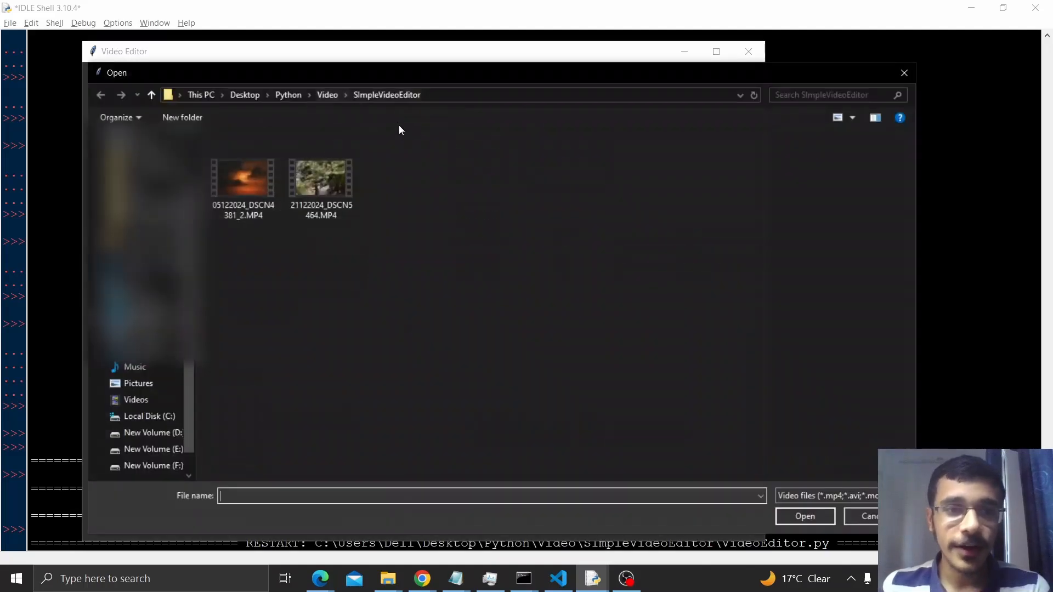
click(324, 186)
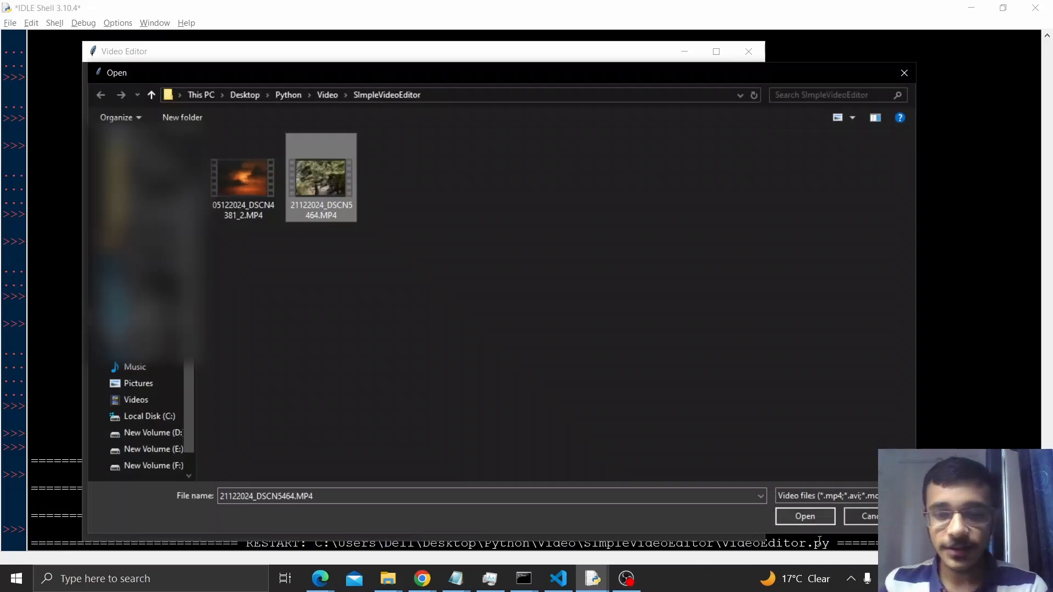
click(810, 510)
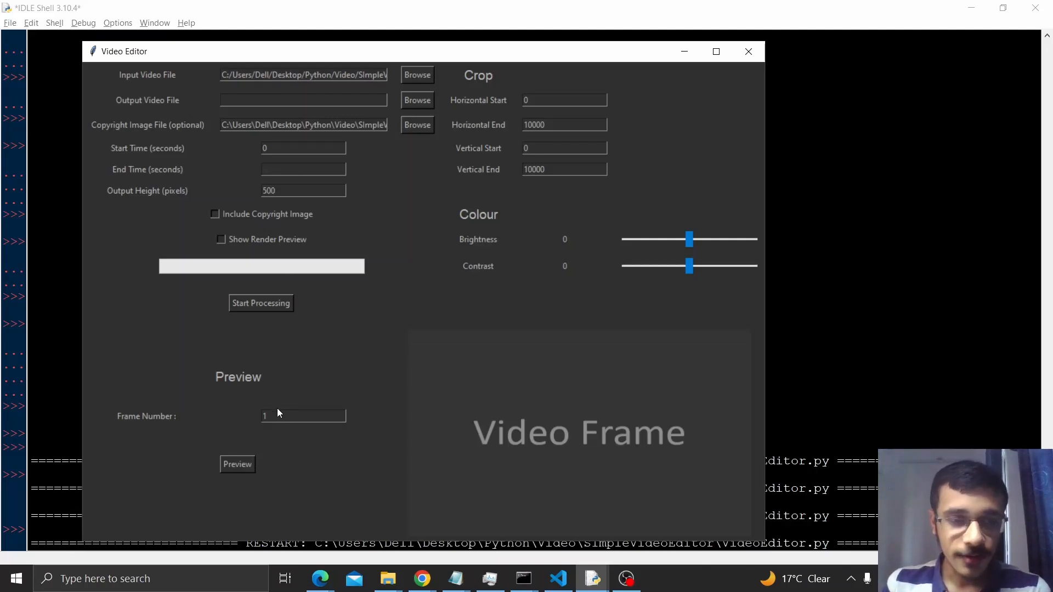
Step: Preview frame 1 of the input video, and set the frame number to 5 and preview that frame
drag(277, 414, 263, 415)
click(267, 418)
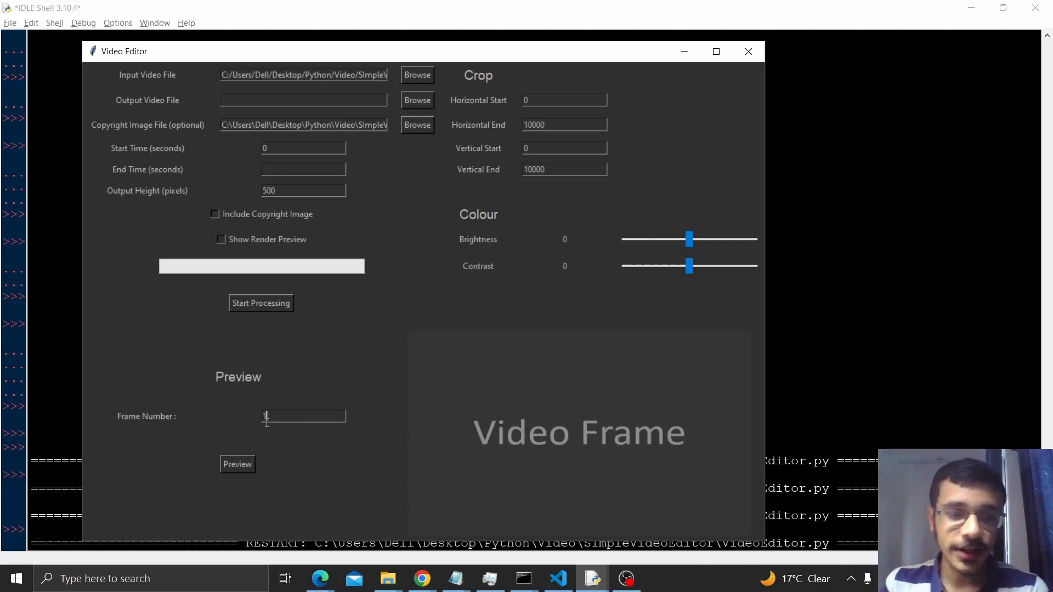
click(238, 462)
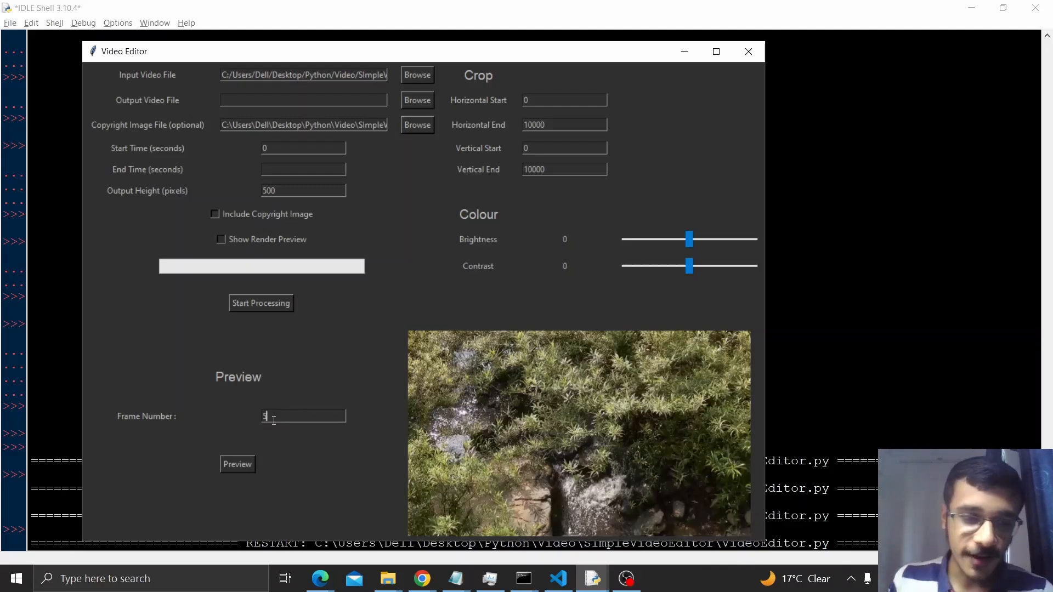
click(241, 463)
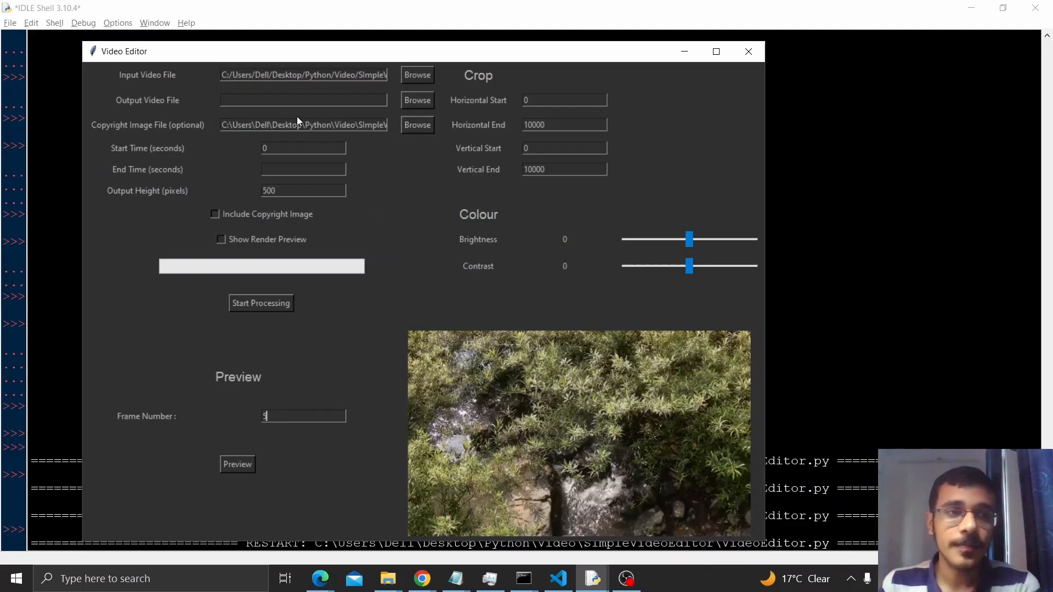
click(292, 189)
drag(292, 189, 247, 187)
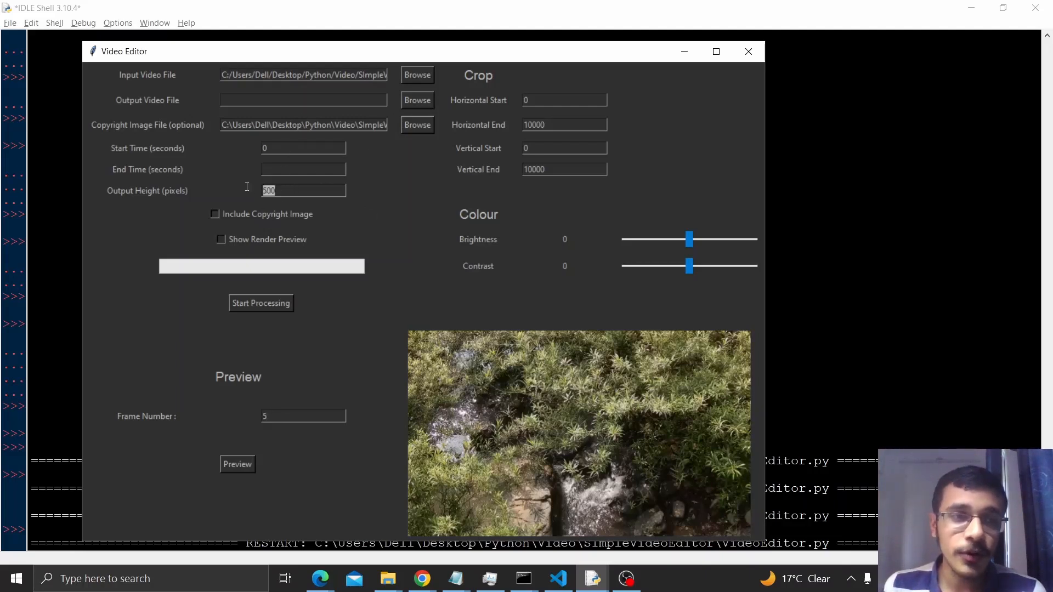
click(284, 190)
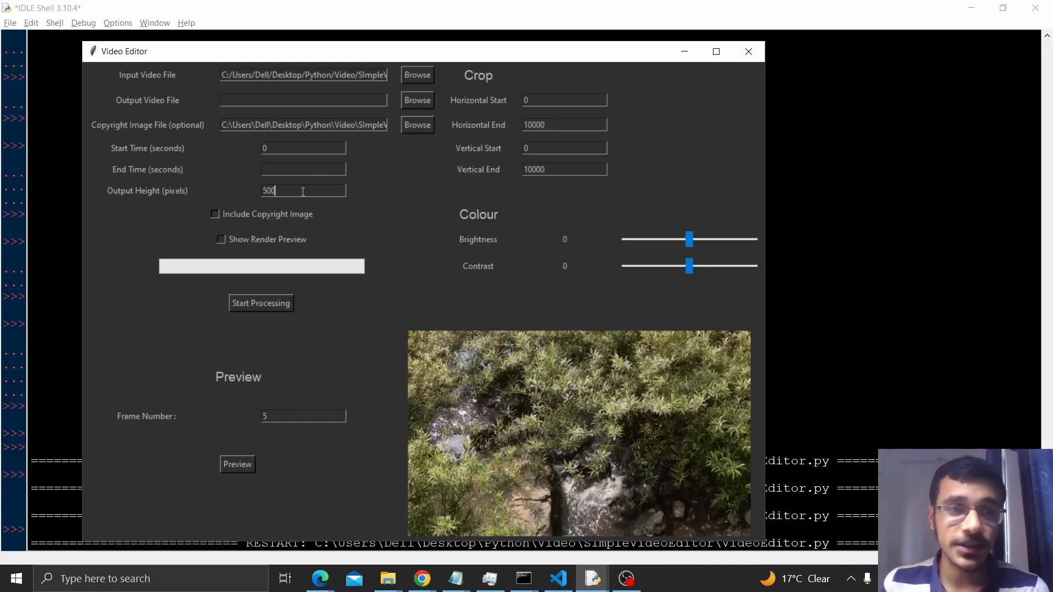
drag(287, 190, 253, 193)
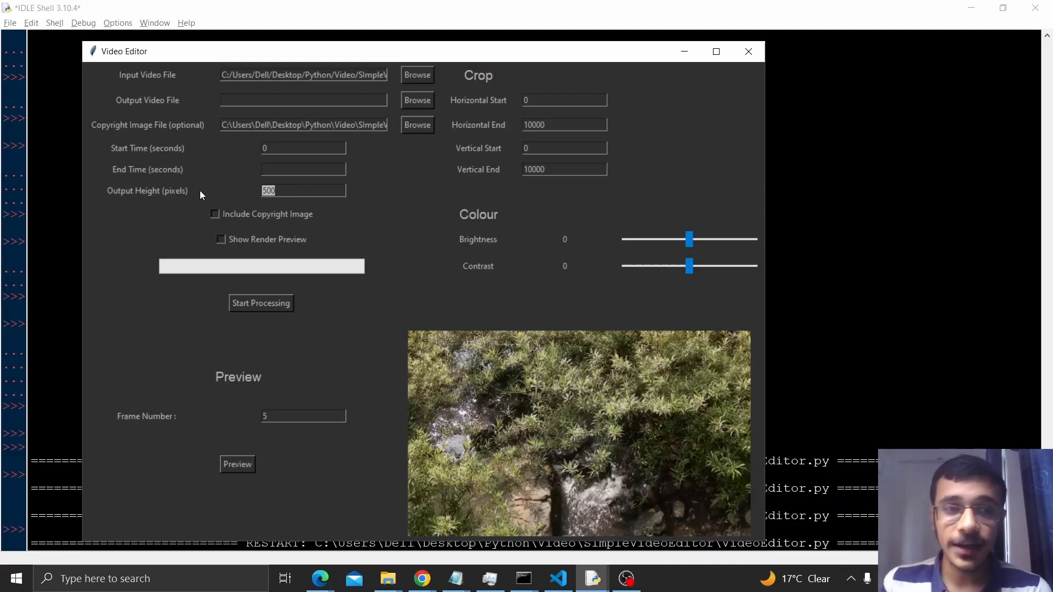
Step: Set the horizontal crop to start at 20 and end at 600, and preview the cropped frame
drag(563, 100, 461, 85)
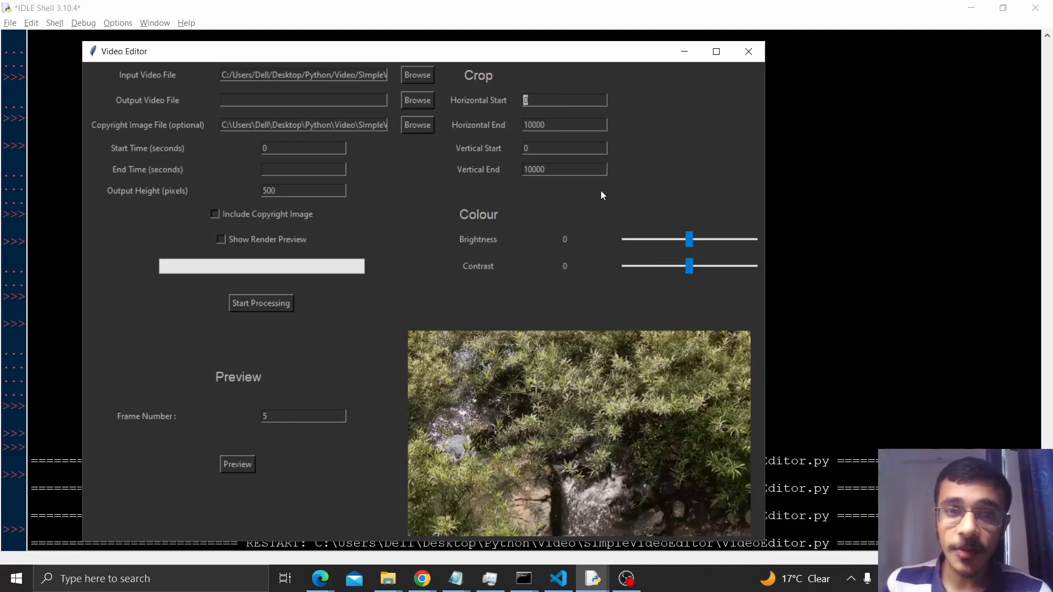
key(Left)
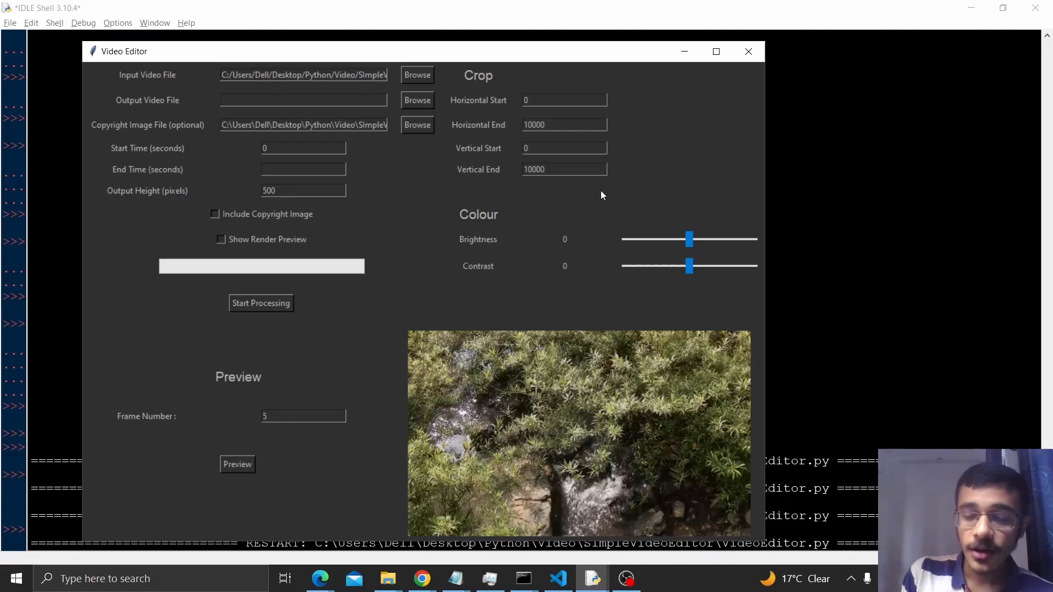
text(2)
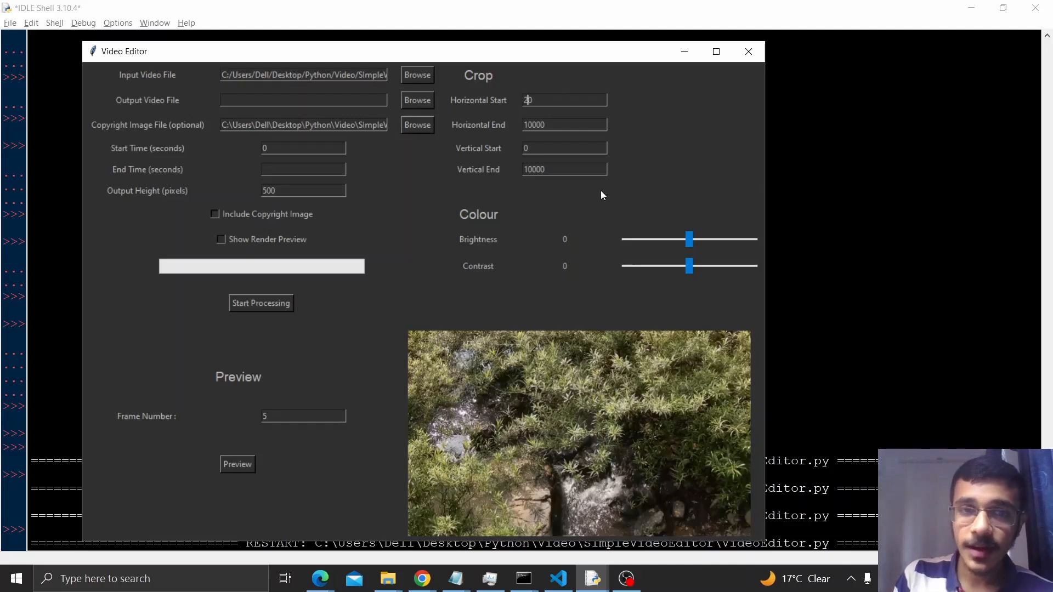
drag(565, 123, 451, 125)
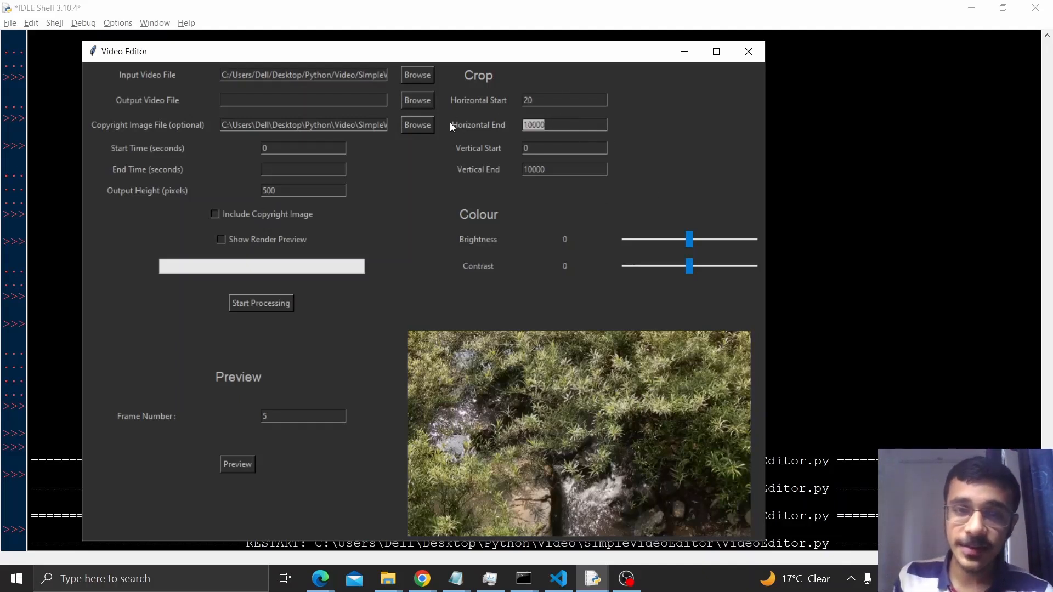
text(600)
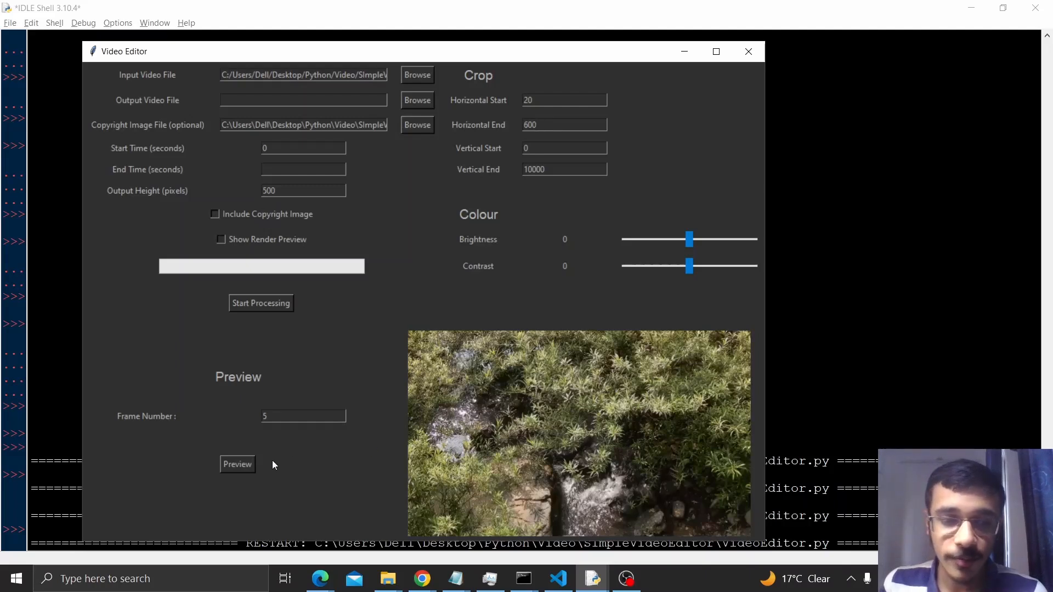
click(238, 466)
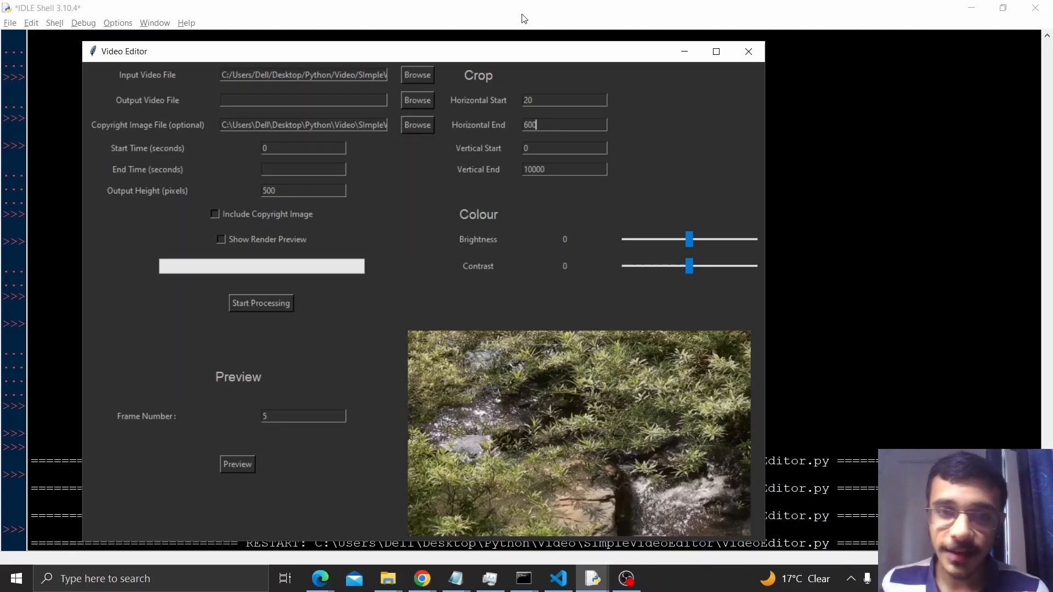
Step: Set the vertical crop to start at 20 and end at 400, and preview the cropped frame
key(Tab)
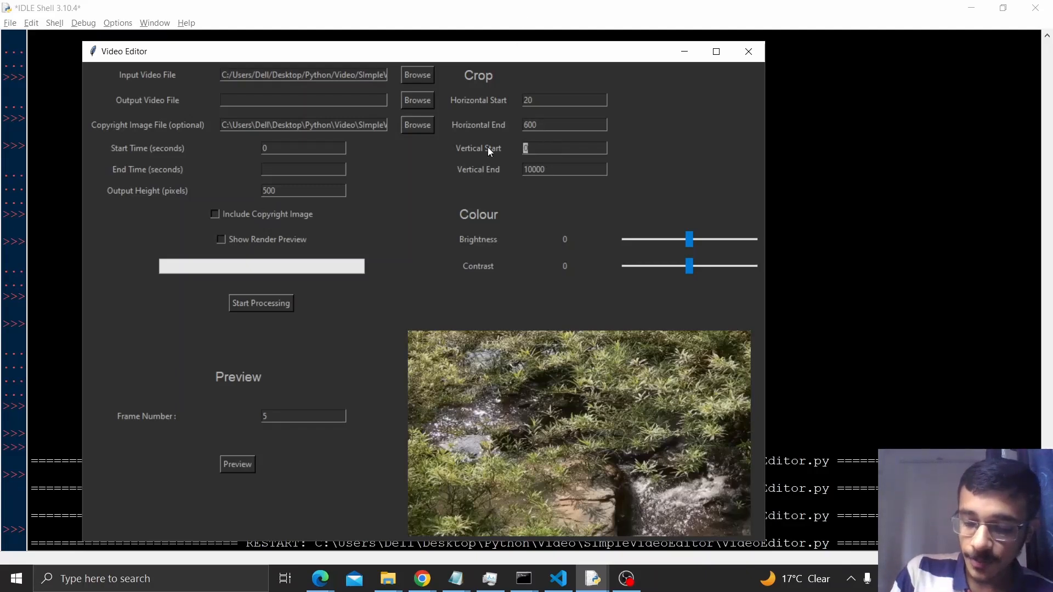
text(20)
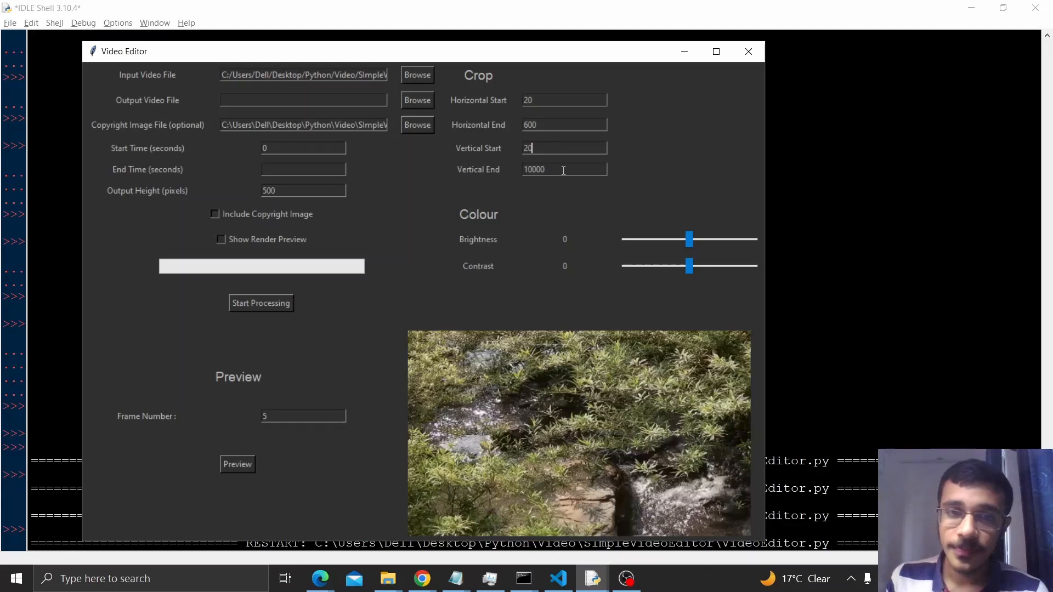
key(Tab)
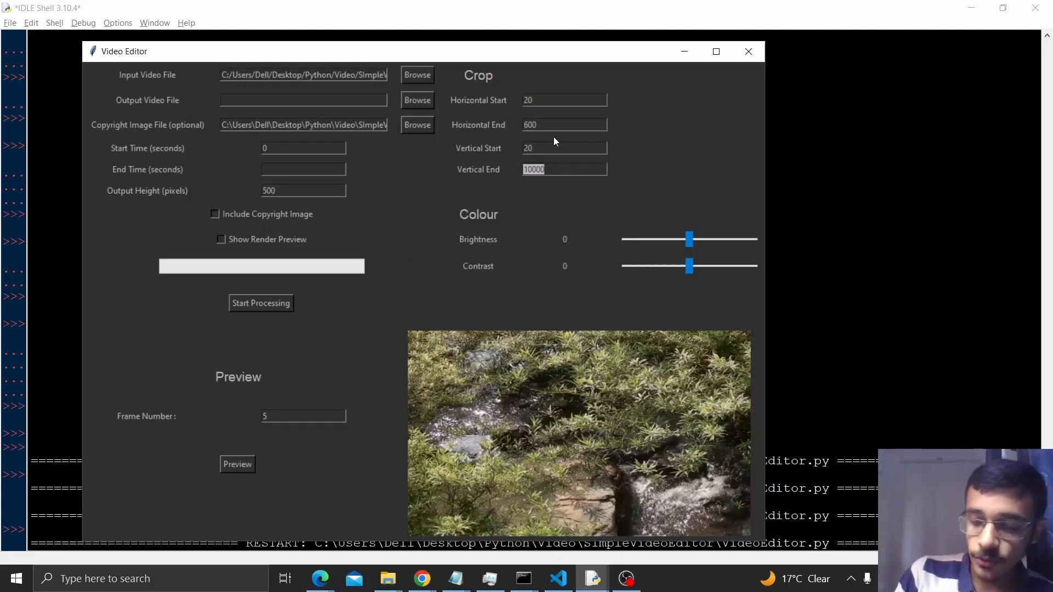
text(600)
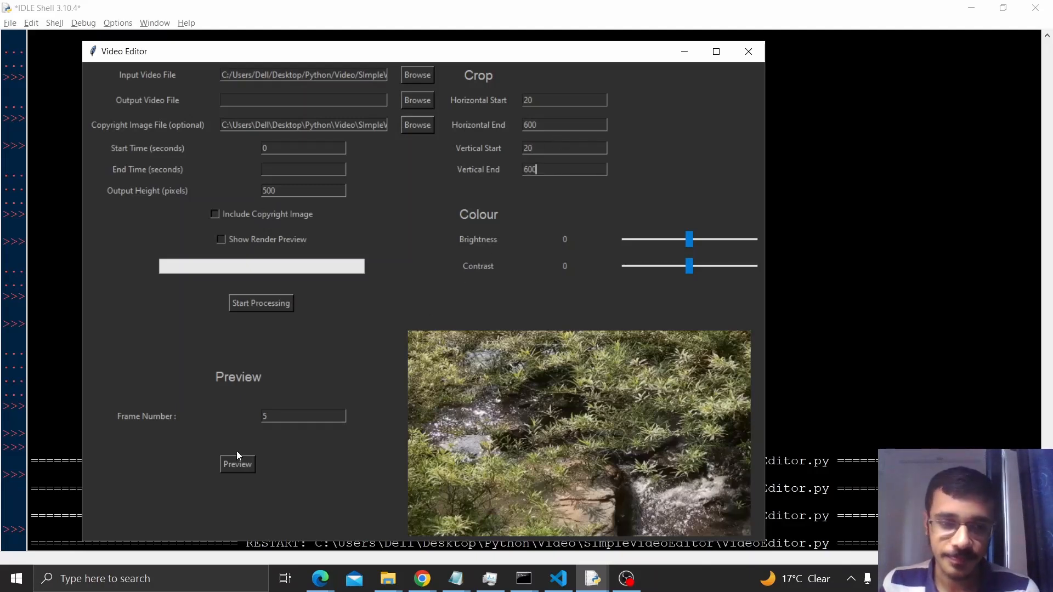
drag(553, 173, 502, 176)
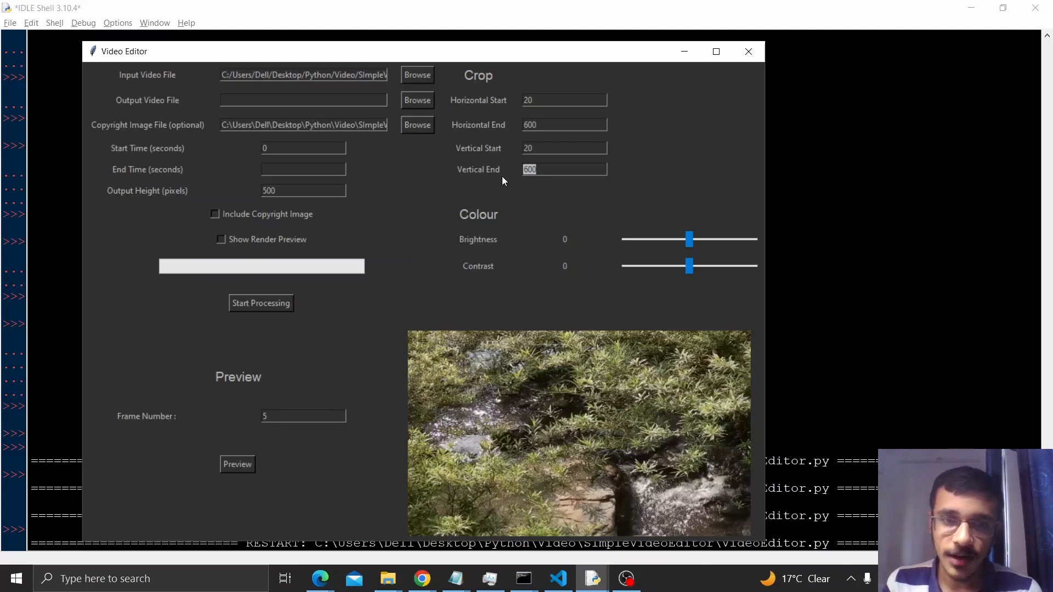
text(4)
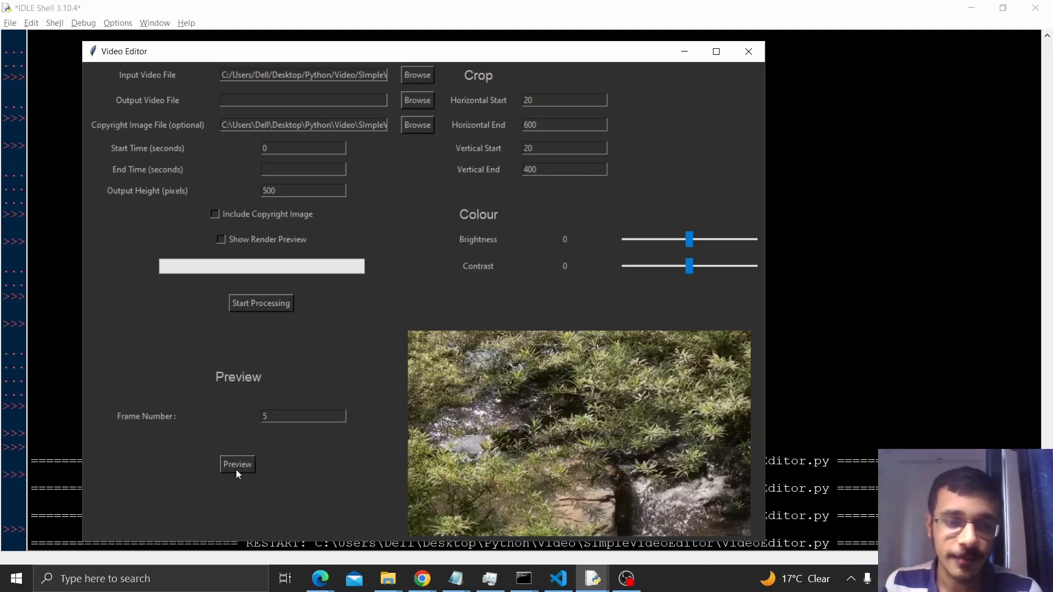
click(236, 467)
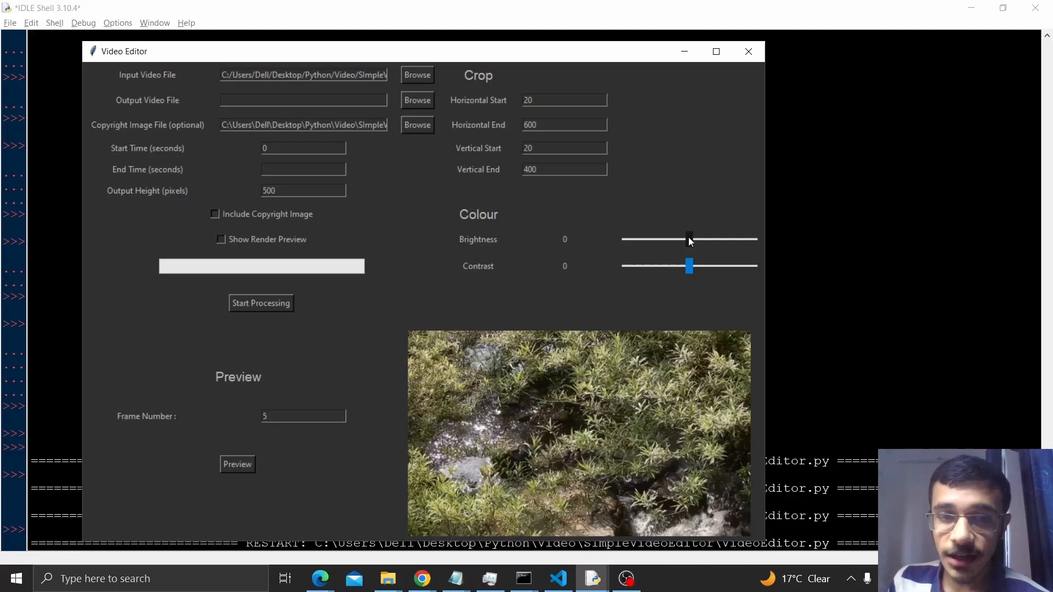
Step: Lower the brightness to -25 and raise the contrast to 53 in the colour settings
drag(689, 237, 688, 236)
drag(678, 242, 724, 262)
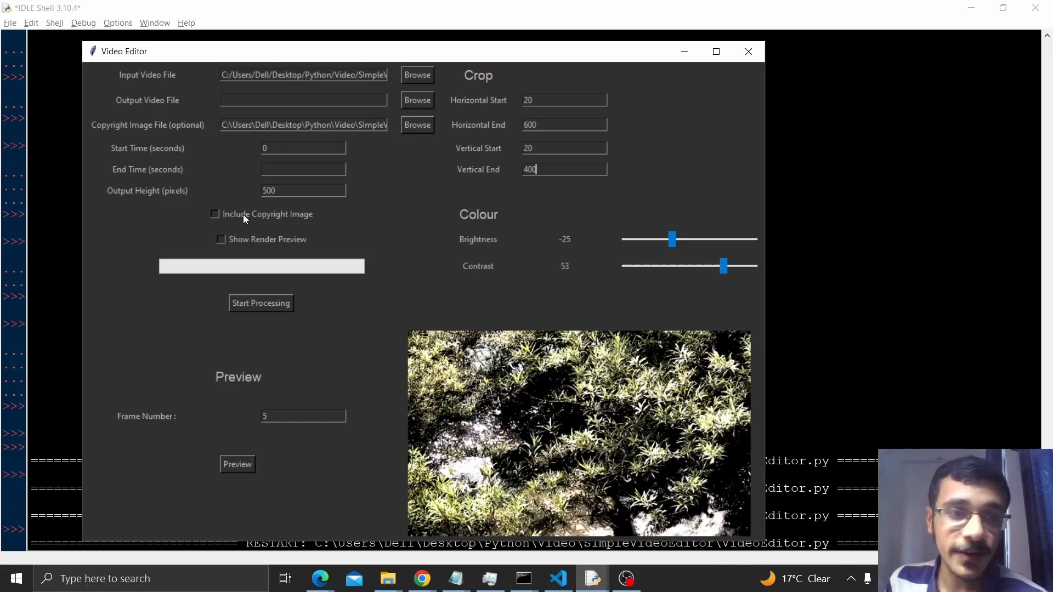
Step: Choose CopyrightSymbol.png as the copyright image, include it in the video and preview the frame
click(419, 127)
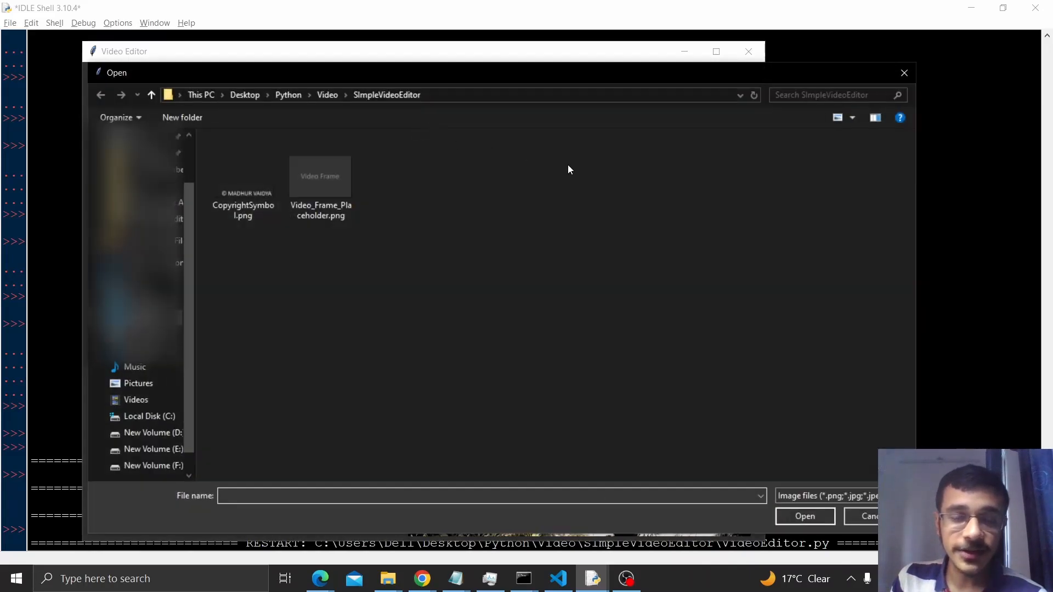
click(238, 175)
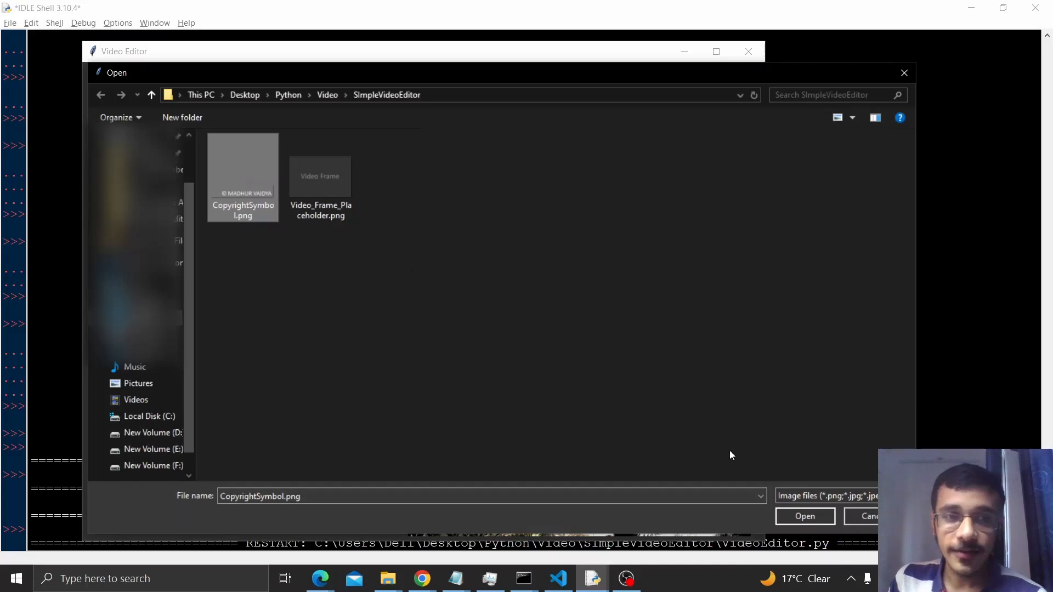
click(805, 516)
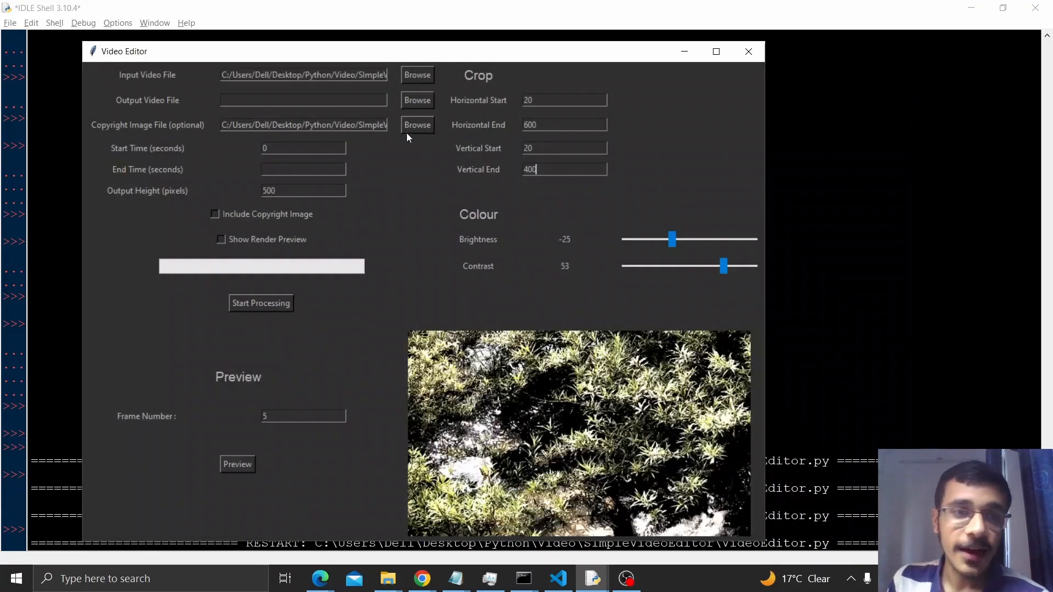
click(273, 212)
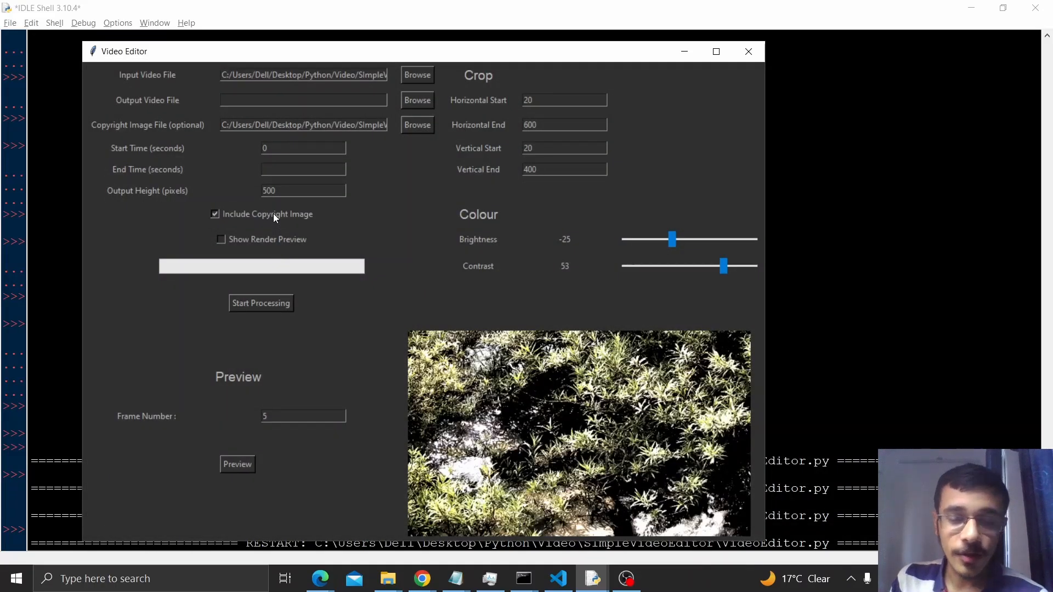
click(241, 466)
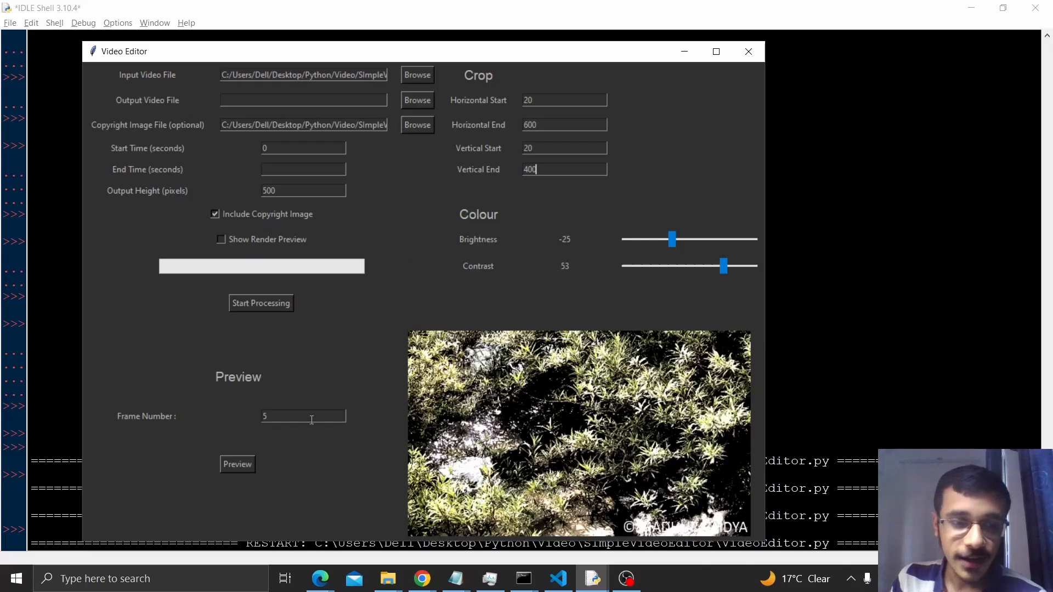
Step: Set the preview frame number to 60 and preview that frame with the current edits
drag(265, 416, 249, 417)
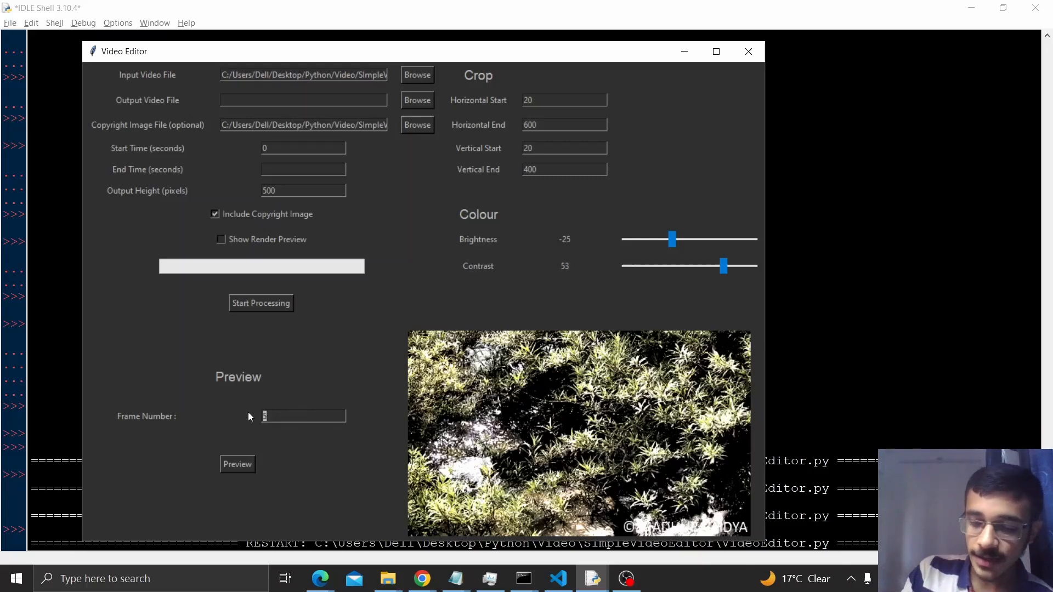
click(241, 460)
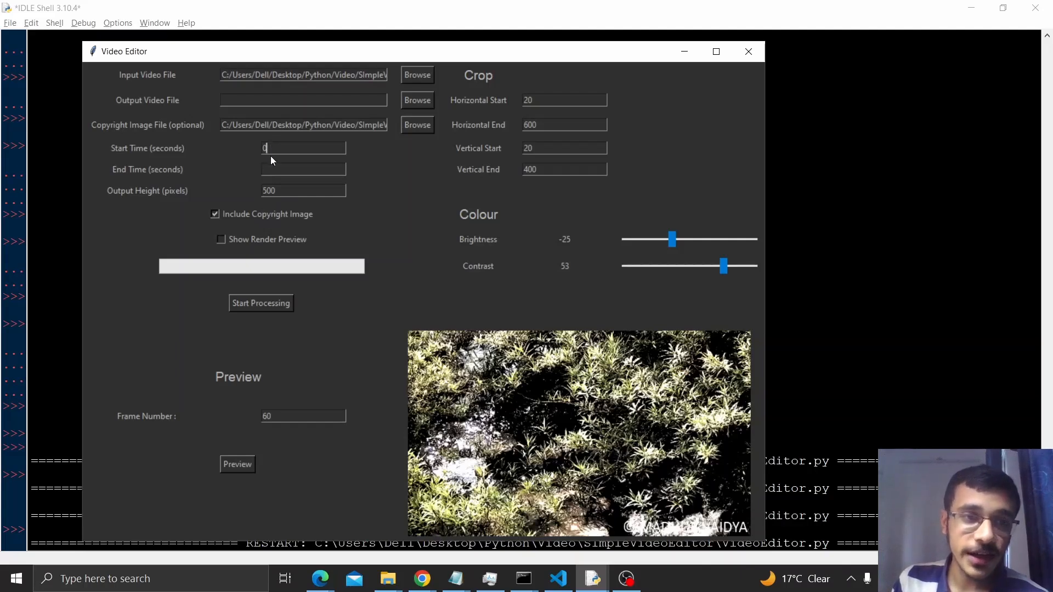
Step: Set the end time to 4 seconds and choose output_video.mp4 in the SImpleVideoEditor folder as the output video file
click(277, 170)
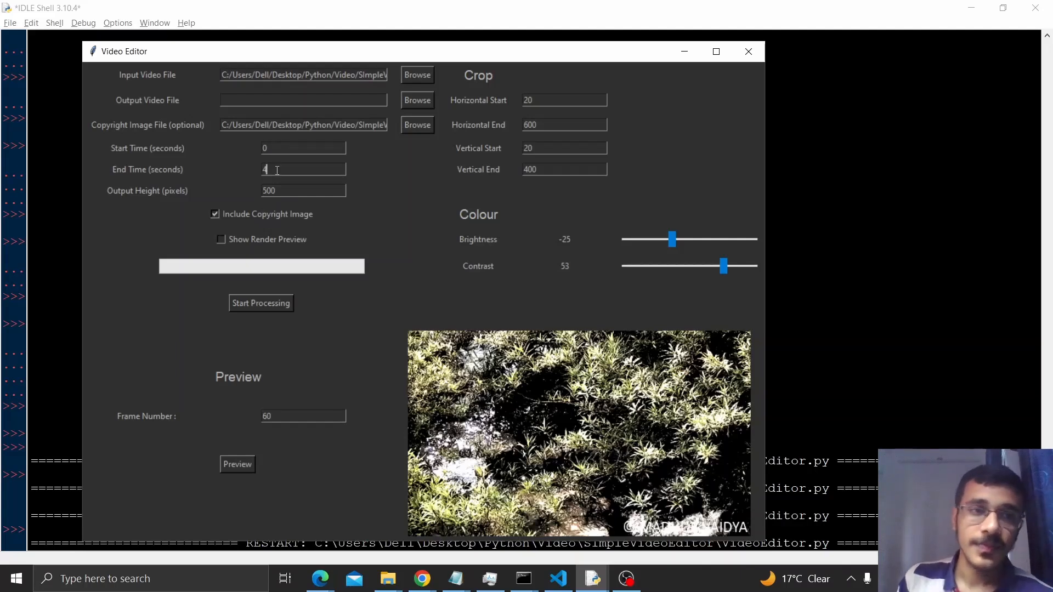
click(413, 98)
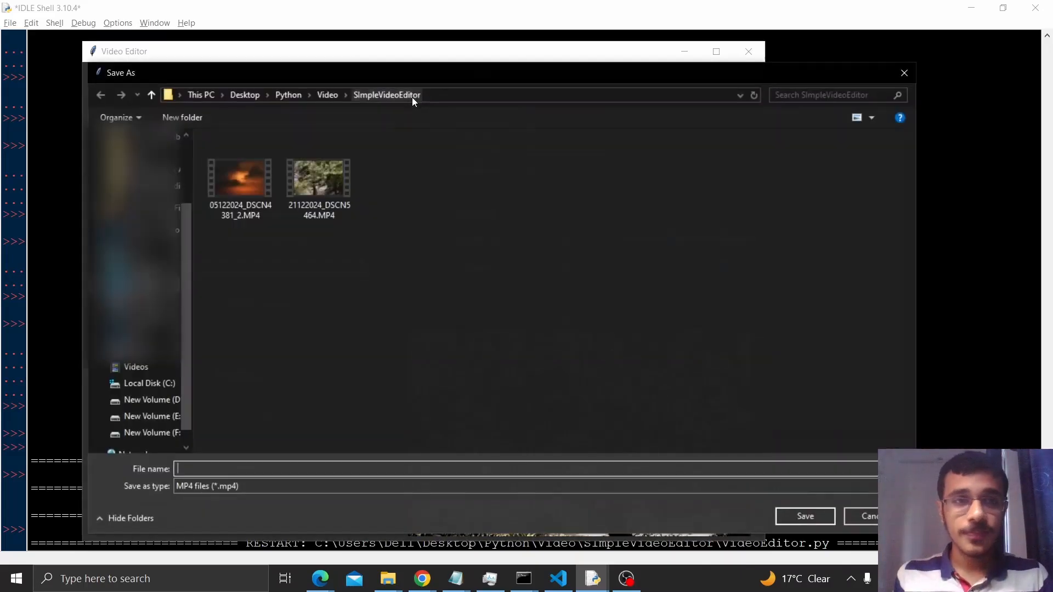
text(output)
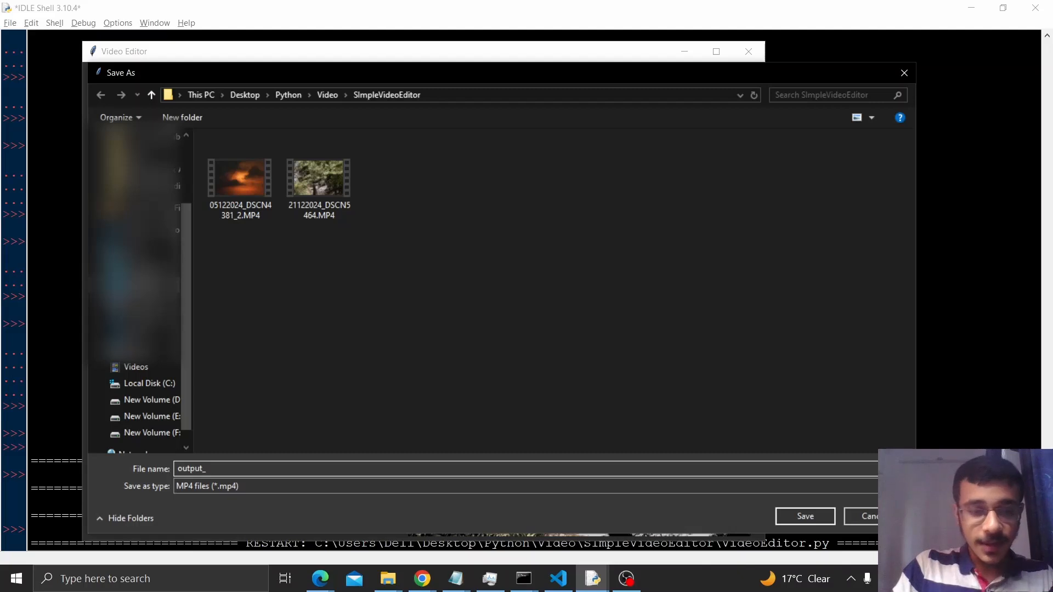
text(_vi)
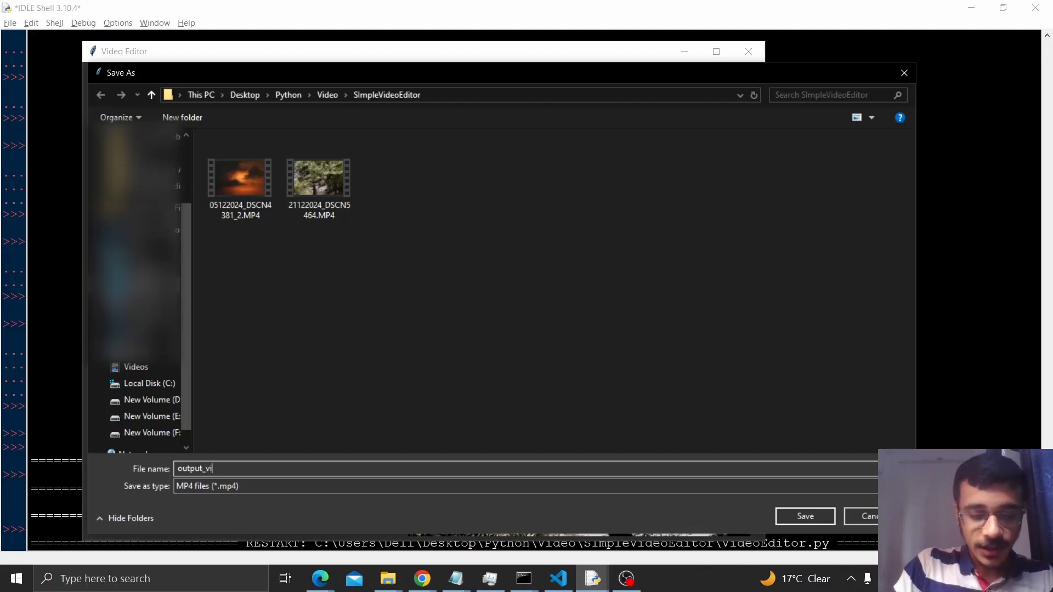
text(deo.mp4)
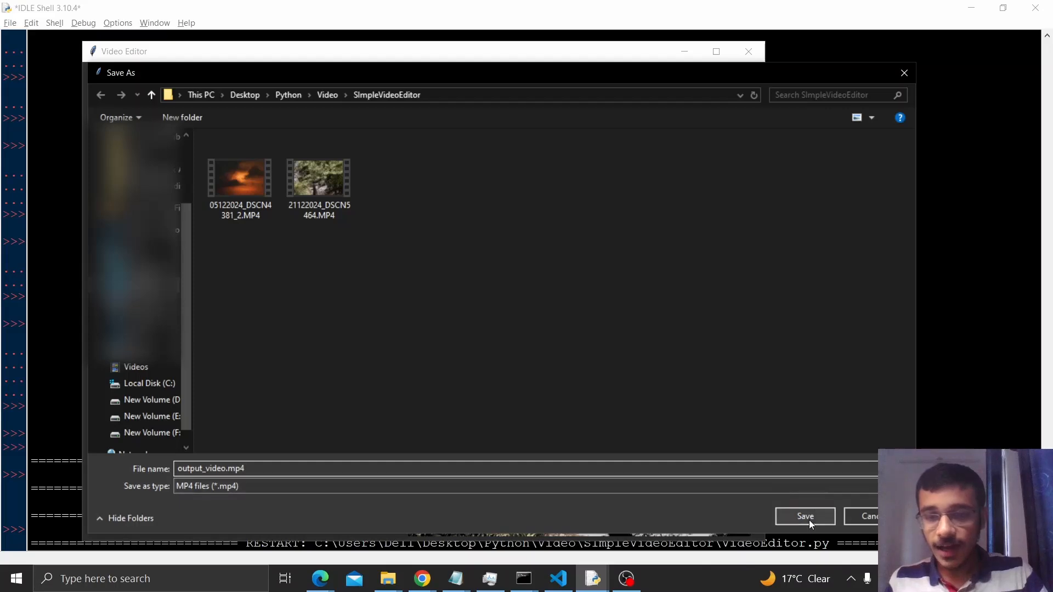
click(808, 517)
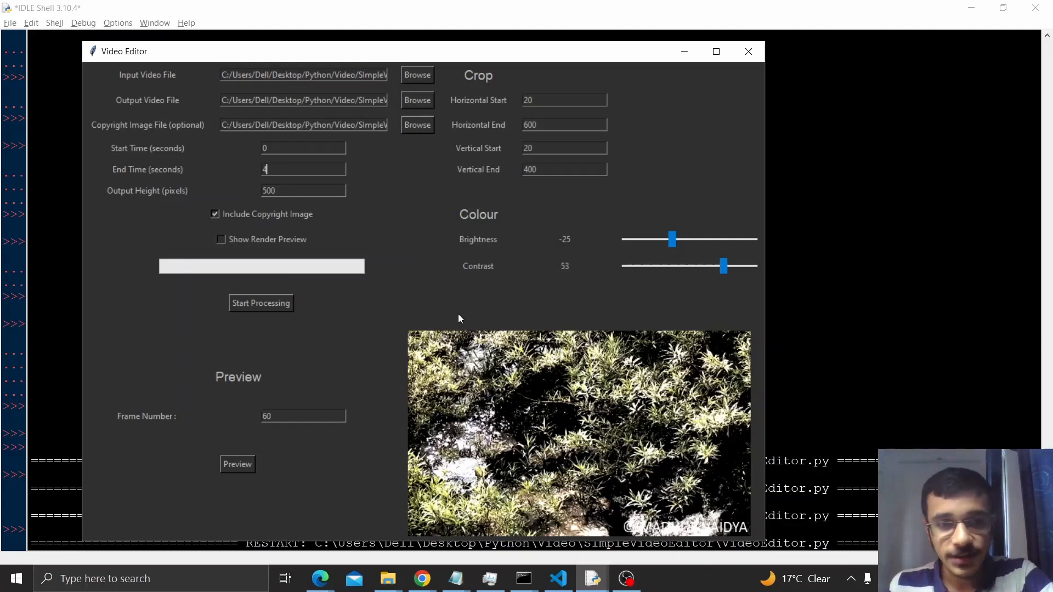
Step: Enable the render preview, process the video and dismiss the completion message
click(221, 237)
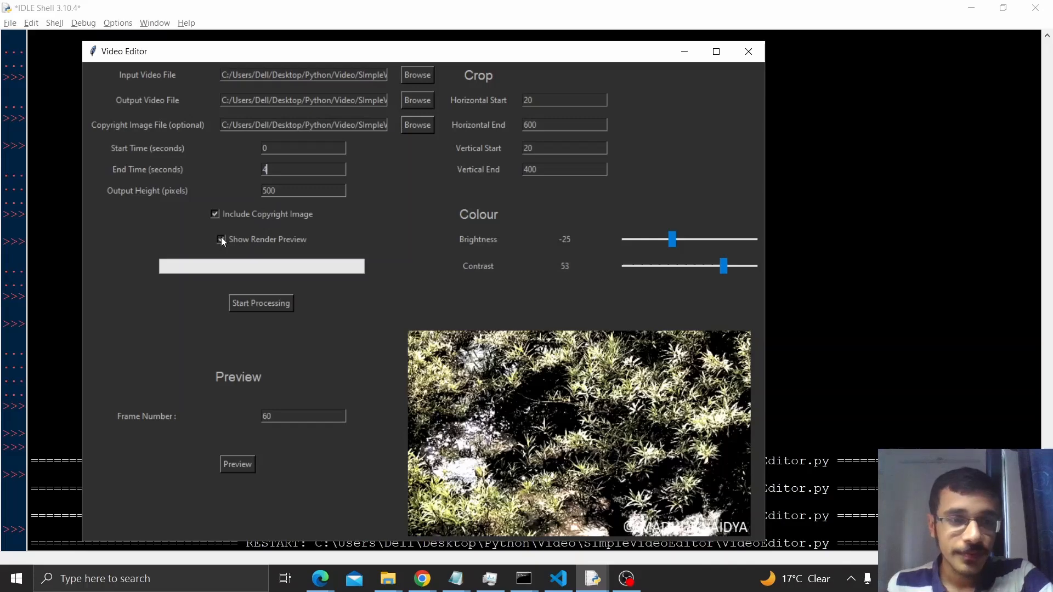
click(260, 302)
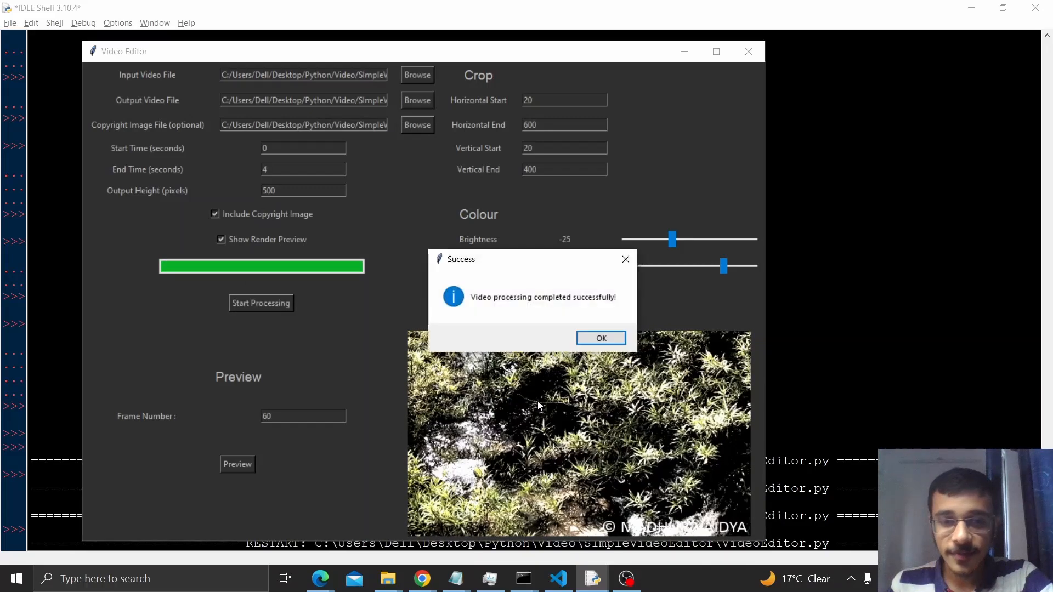
click(600, 339)
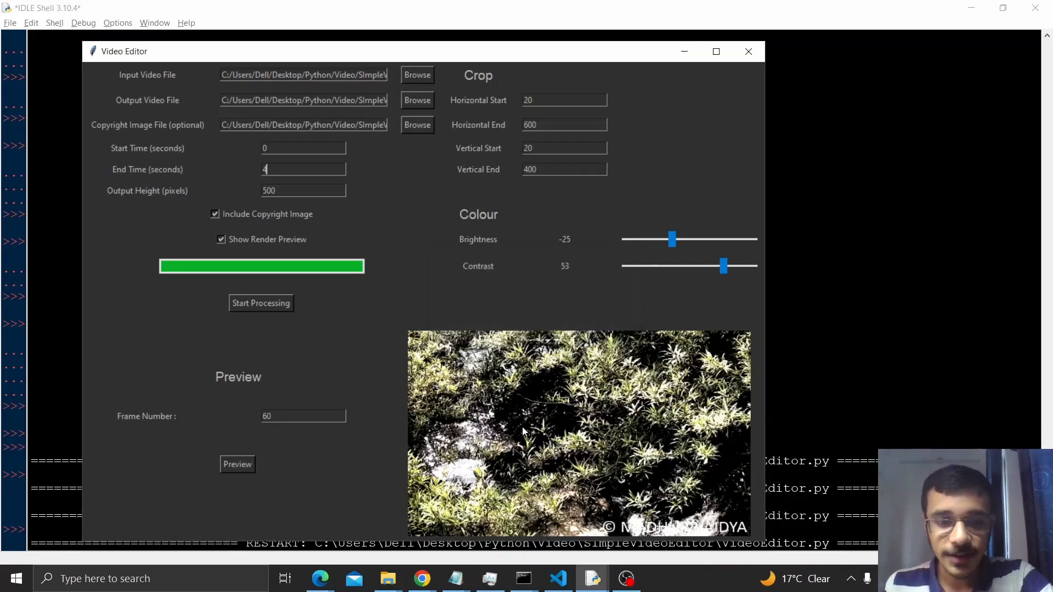
Step: Switch to the SImpleVideoEditor folder in File Explorer and play output_video.mp4 to review the rendered result
key(alt+Tab)
key(alt+Tab)
key(alt+Tab)
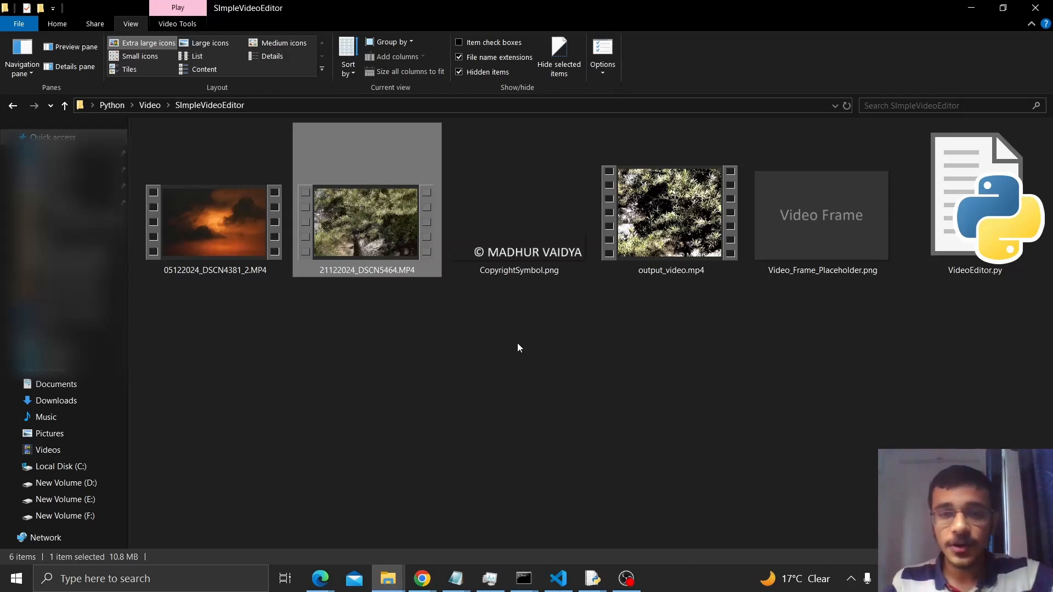
click(644, 235)
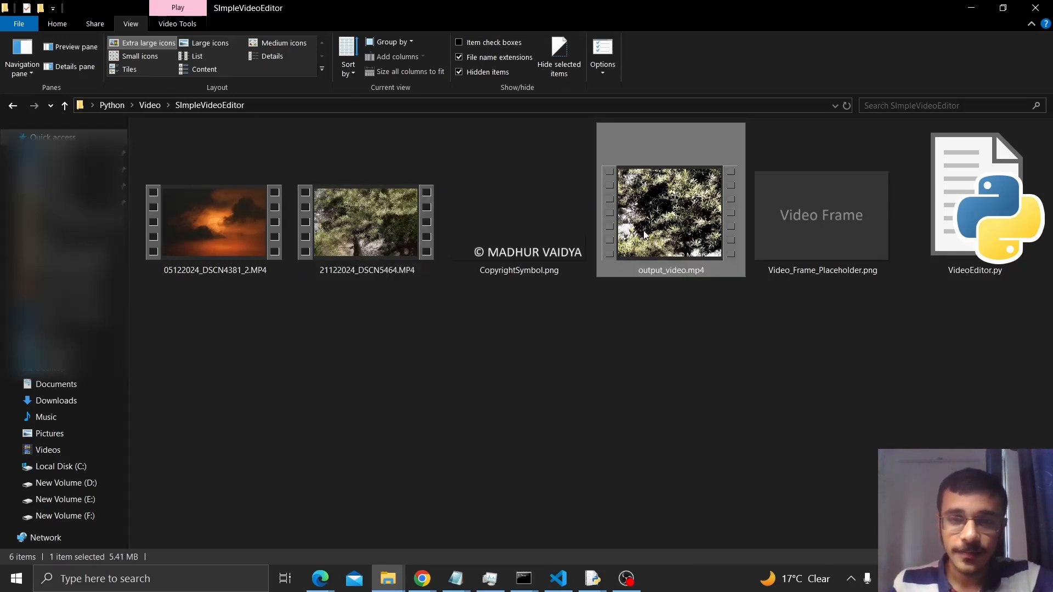
double_click(645, 235)
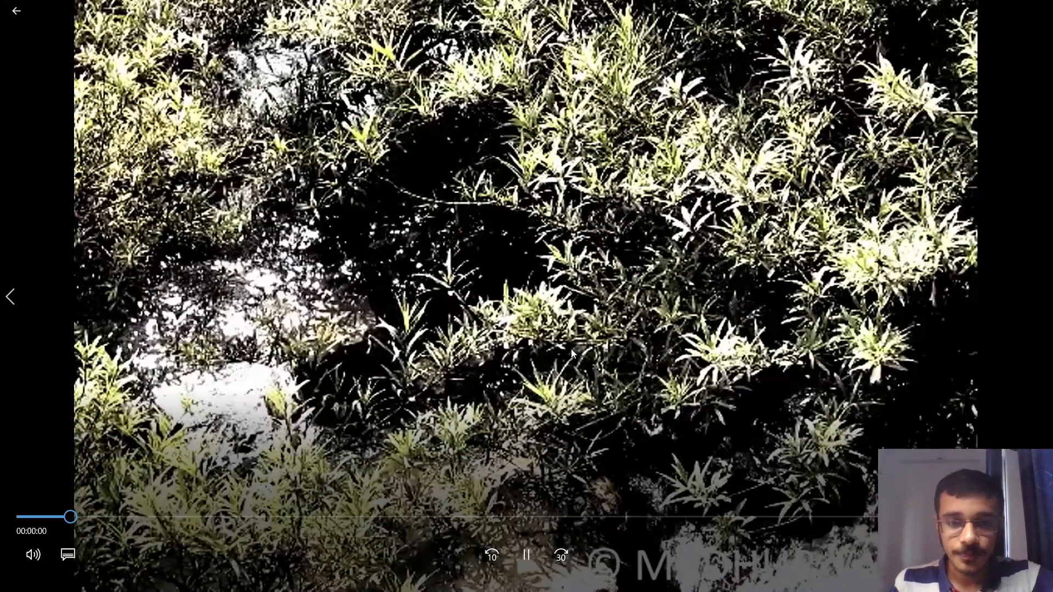
click(570, 350)
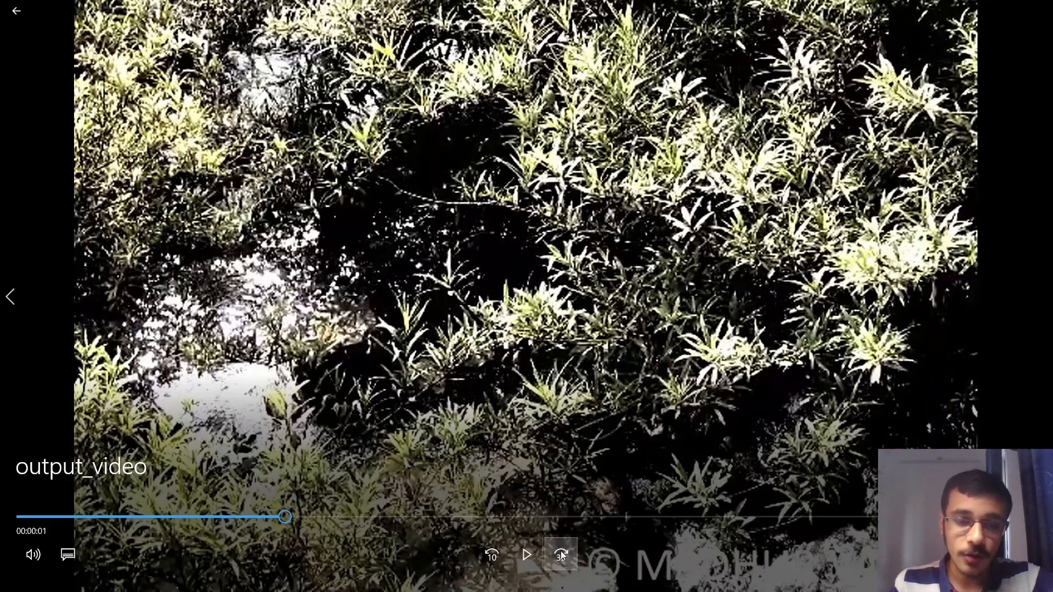
click(518, 555)
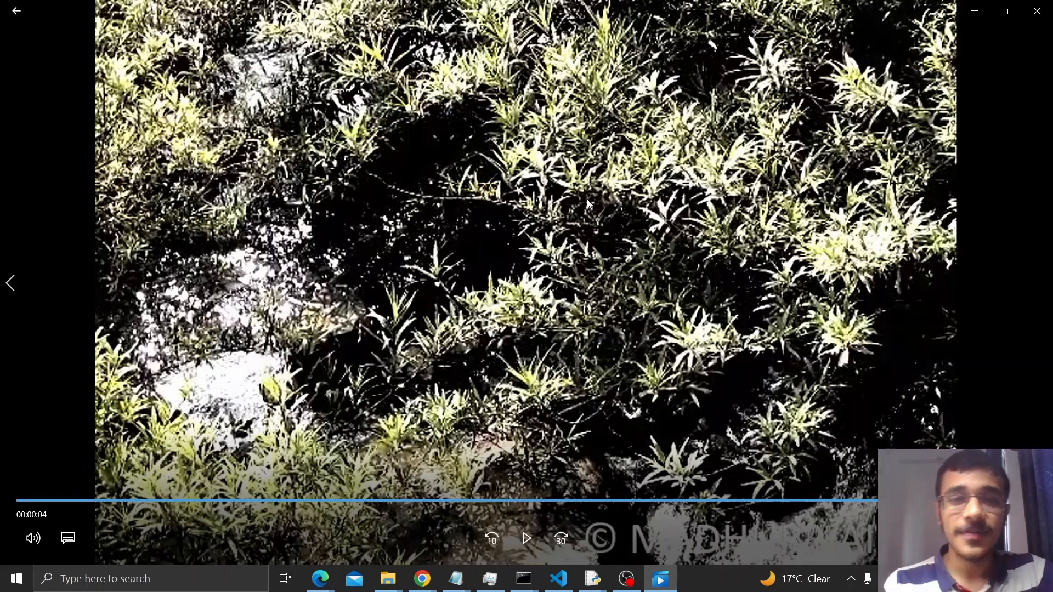
Step: Switch to the VideoEditor.py source code in IDLE and look over the brightness and contrast slider code
key(alt+Tab)
key(alt+Tab)
key(alt+Tab)
key(alt+Tab)
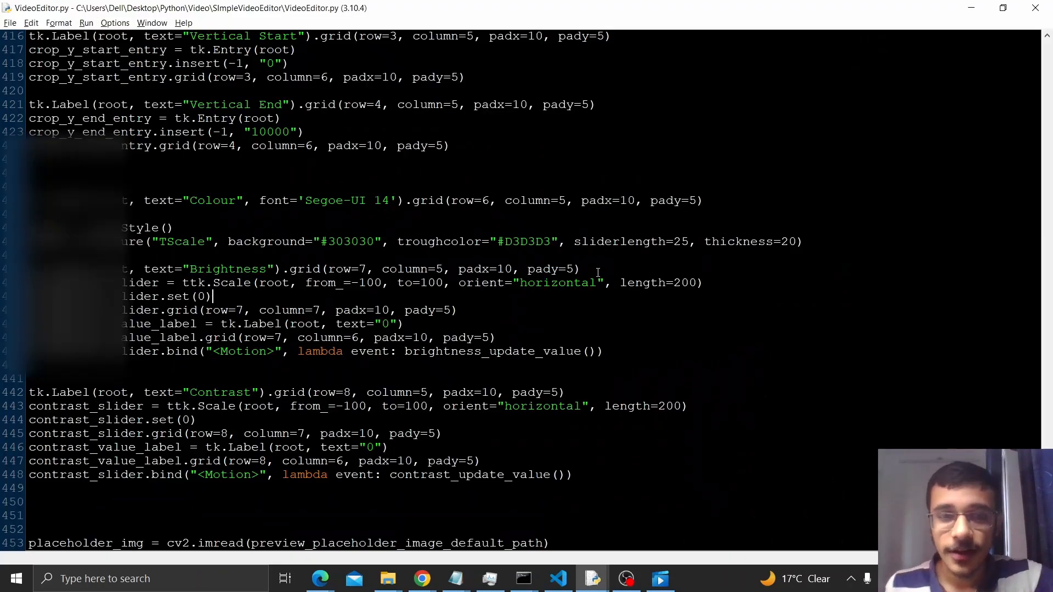
scroll(598, 272, up, 10)
scroll(597, 272, down, 12)
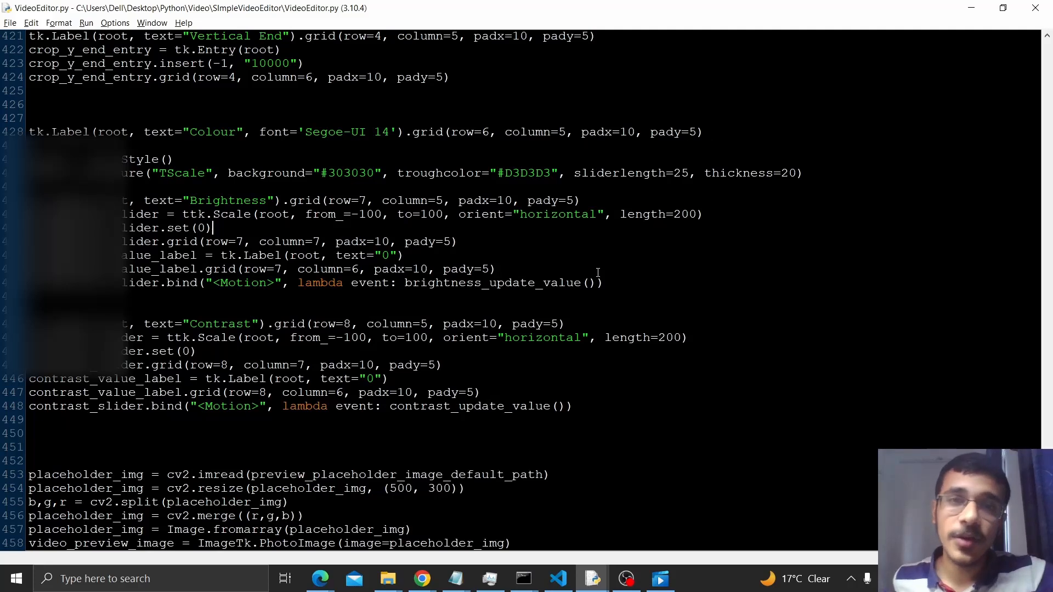